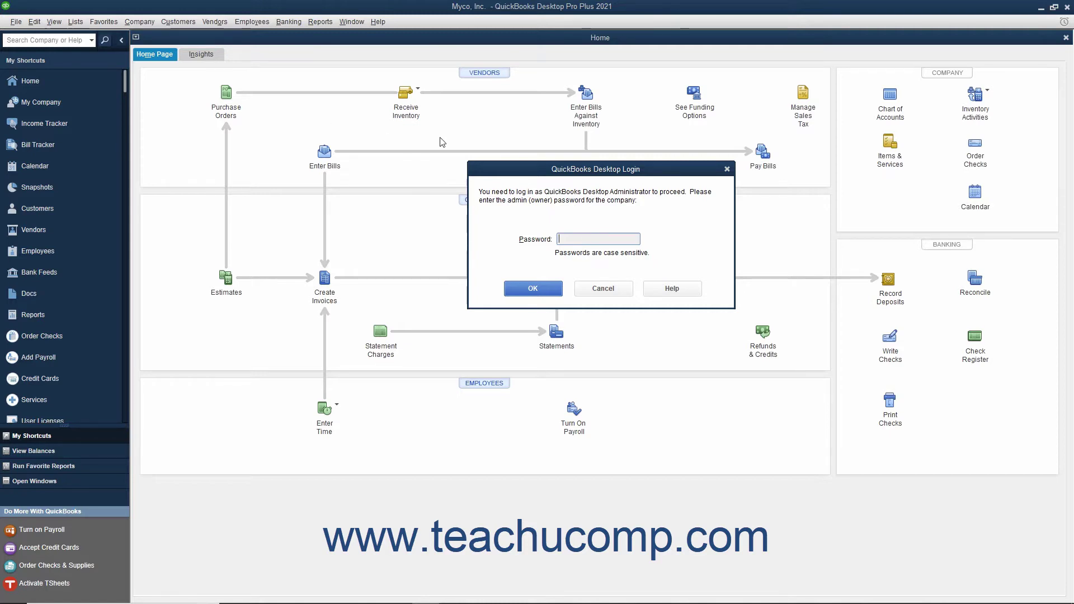
- Log in with the administrator password to reach the User List
type("1234567")
left_click(552, 290)
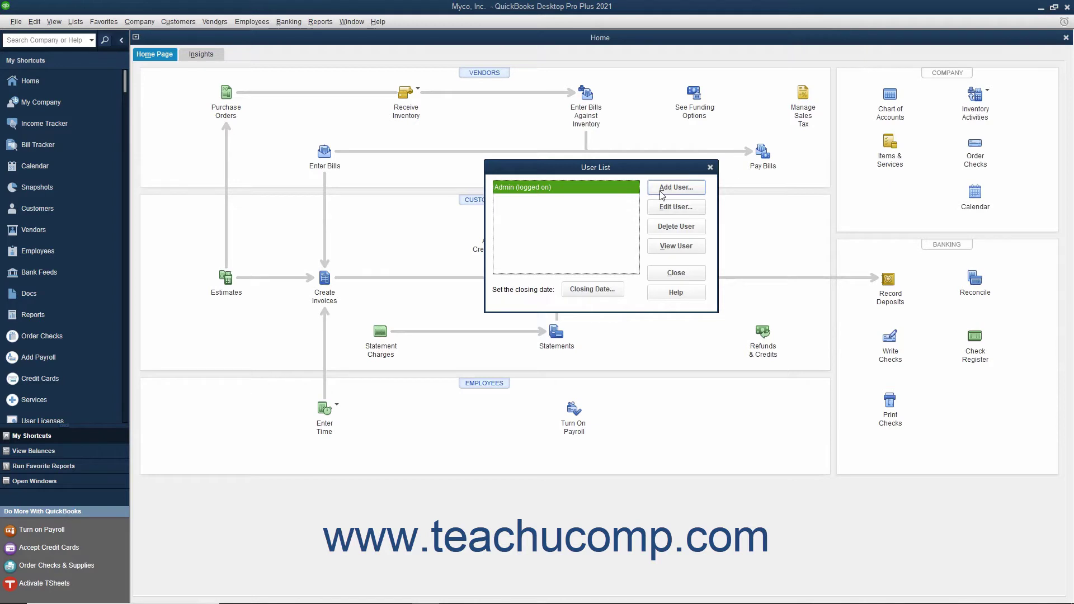
- Start adding a new user from the User List
left_click(662, 192)
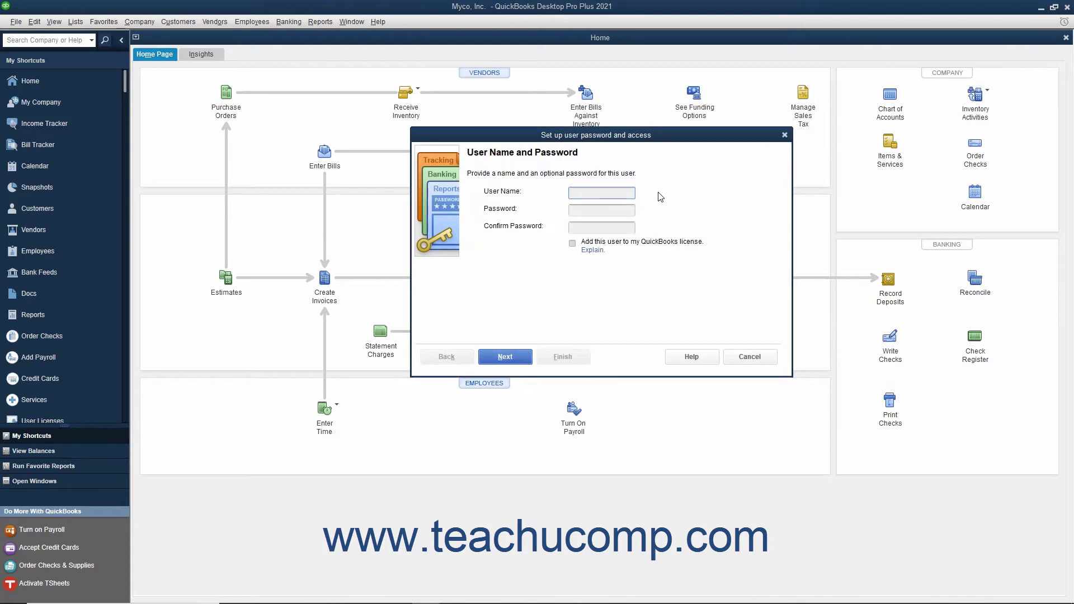
- Enter the new user's name and password, then retype the password to confirm it
type("Jon Doe")
key("Tab")
type("*******")
key("Tab")
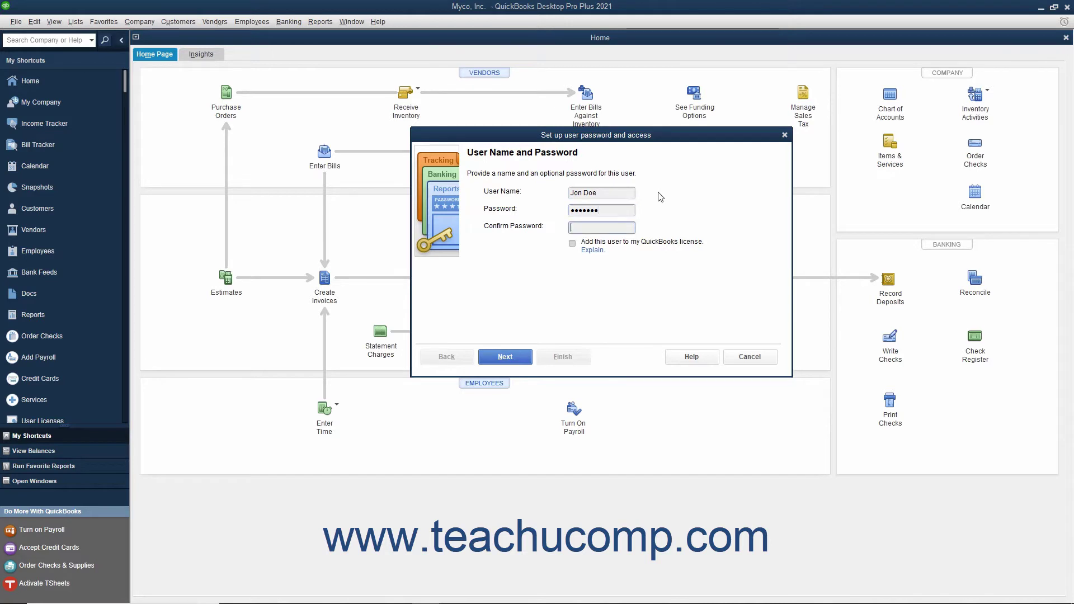
type("*******")
- Restrict the new user to 'Selected areas of QuickBooks' and advance to Sales and Accounts Receivable
left_click(516, 359)
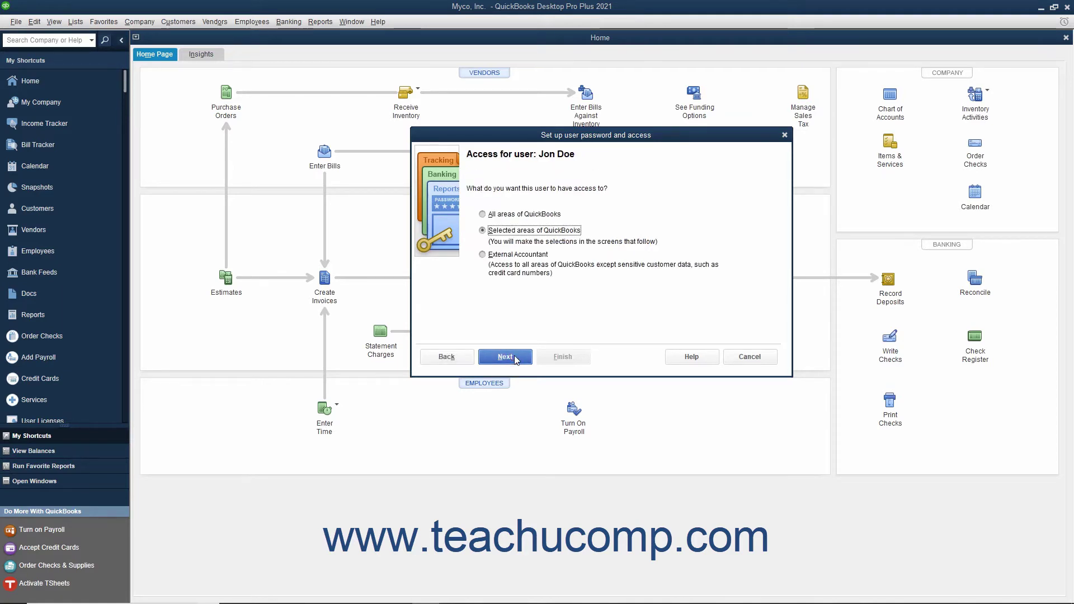
left_click(525, 217)
left_click(518, 234)
left_click(512, 256)
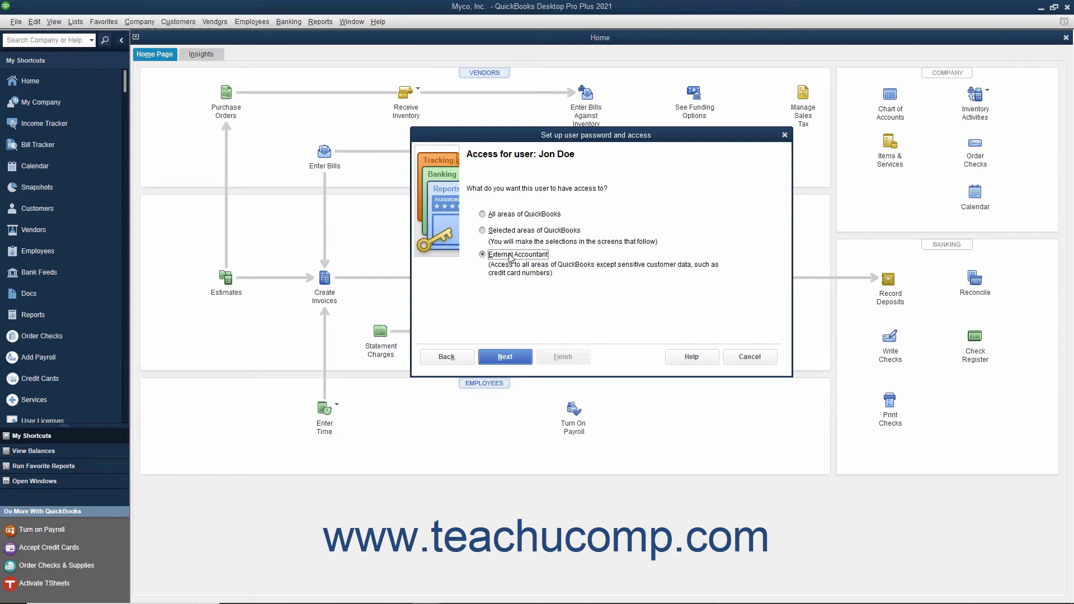
left_click(483, 231)
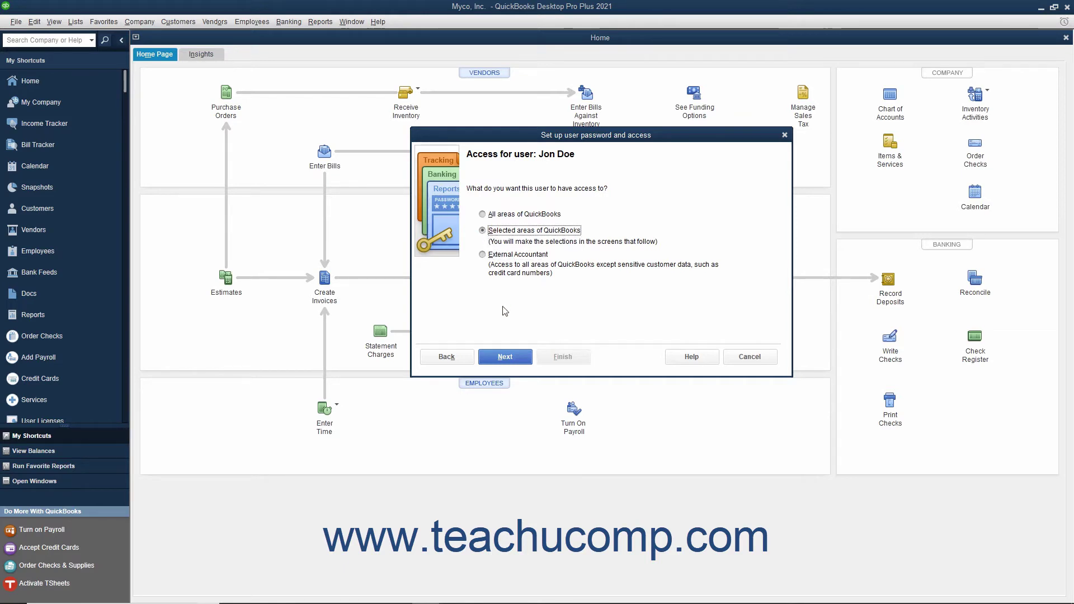
left_click(515, 360)
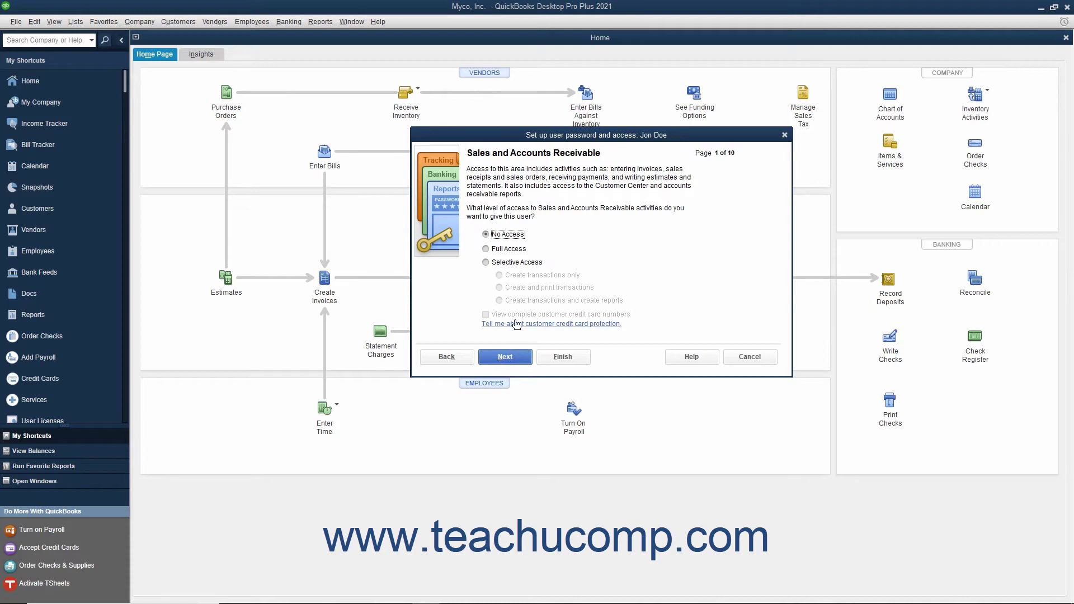
- Give Sales and Accounts Receivable selective access to create and print transactions
left_click(485, 263)
left_click(500, 288)
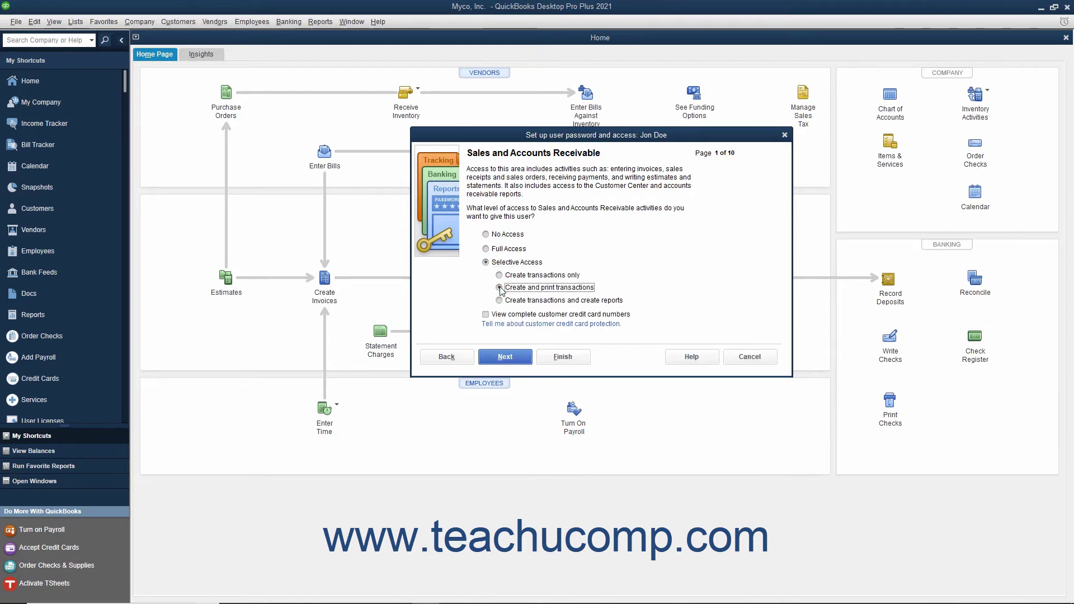
left_click(505, 357)
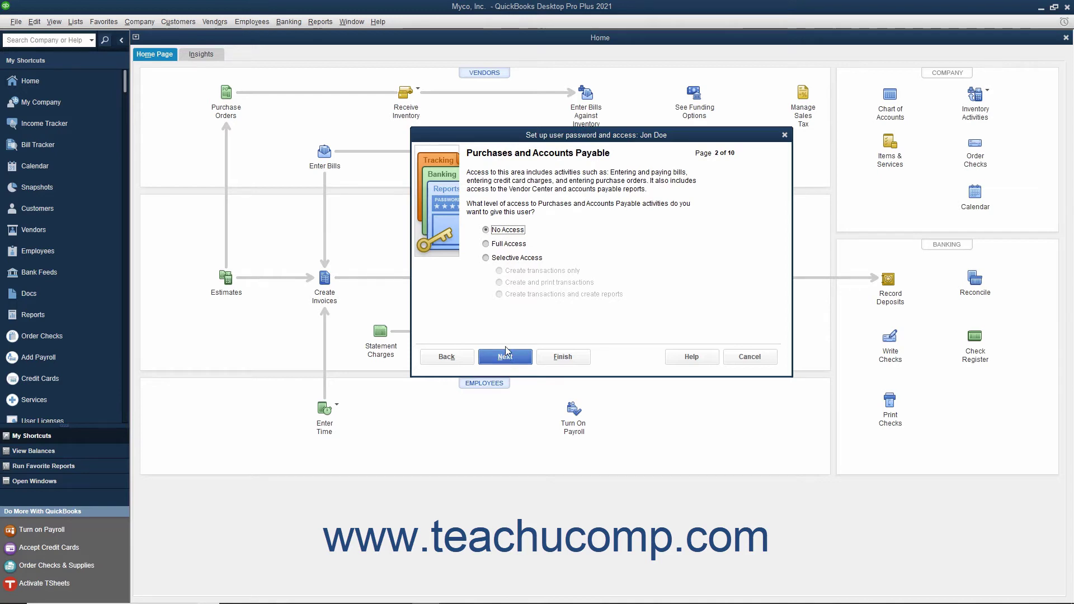
- Give Purchases and Accounts Payable selective access to create and print transactions
left_click(500, 245)
left_click(501, 260)
left_click(501, 283)
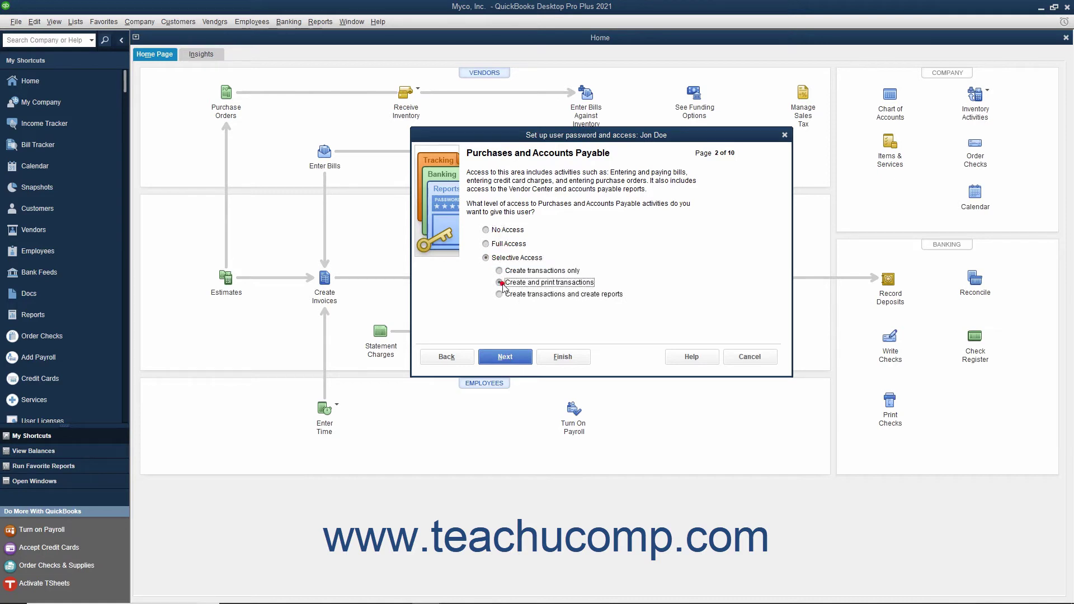
left_click(505, 361)
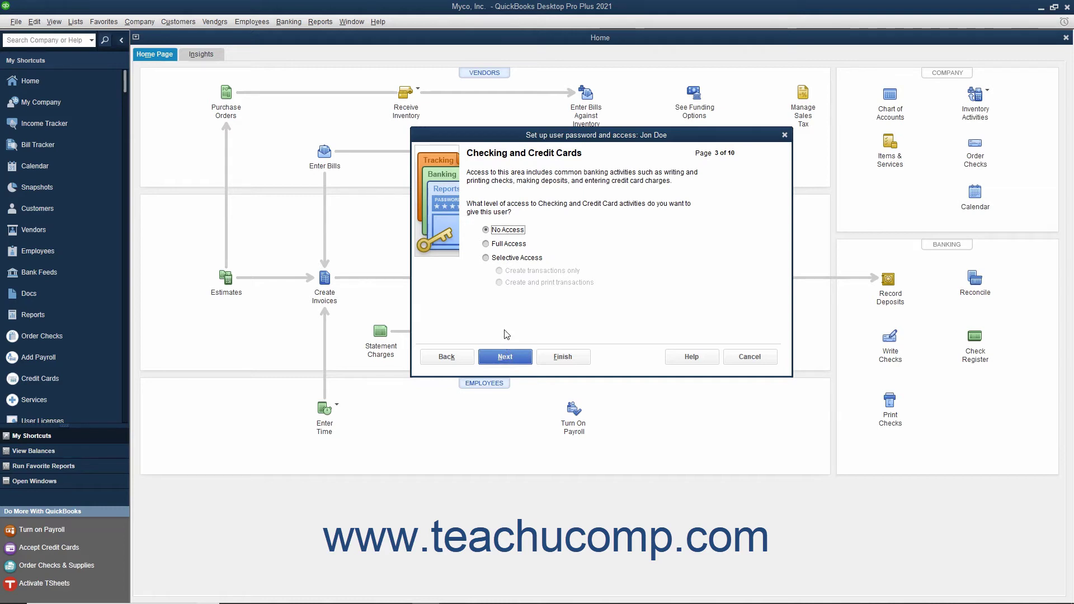
- Leave Checking at no access and give Inventory selective transactions-and-reports access
left_click(502, 358)
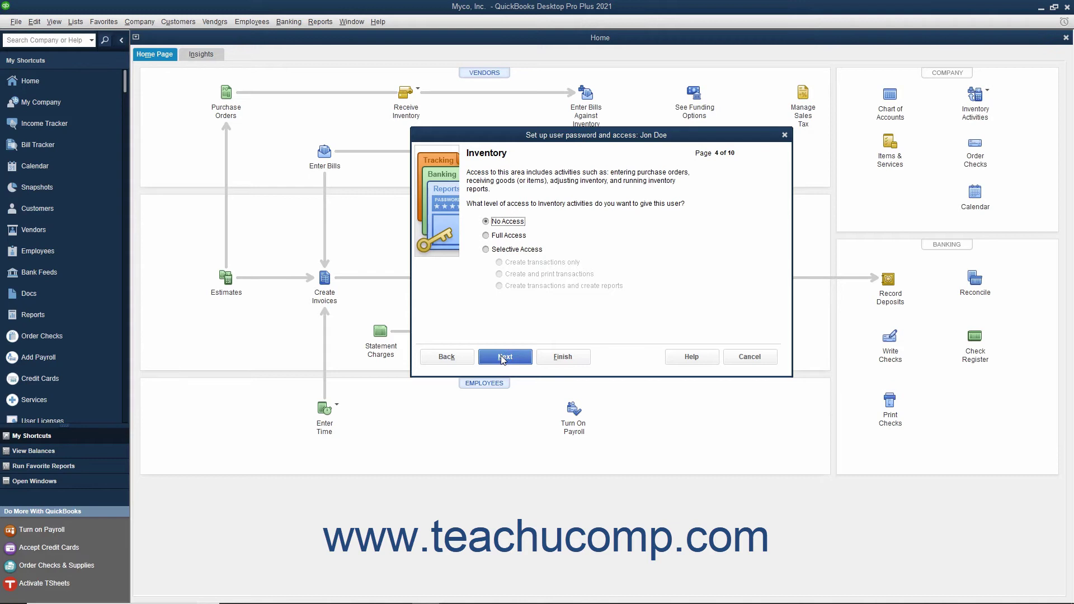
left_click(488, 249)
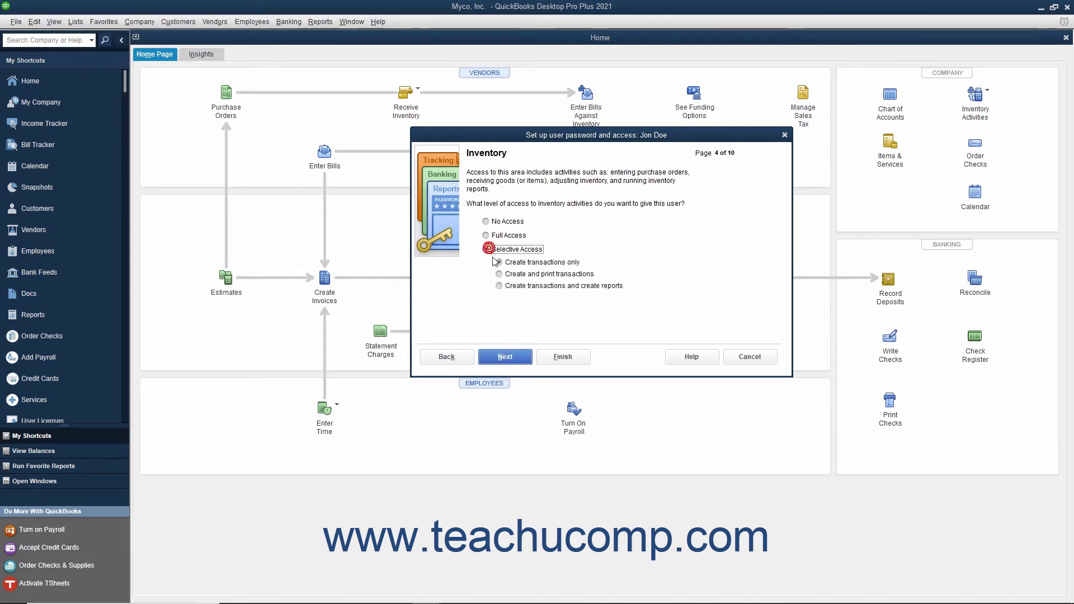
left_click(499, 286)
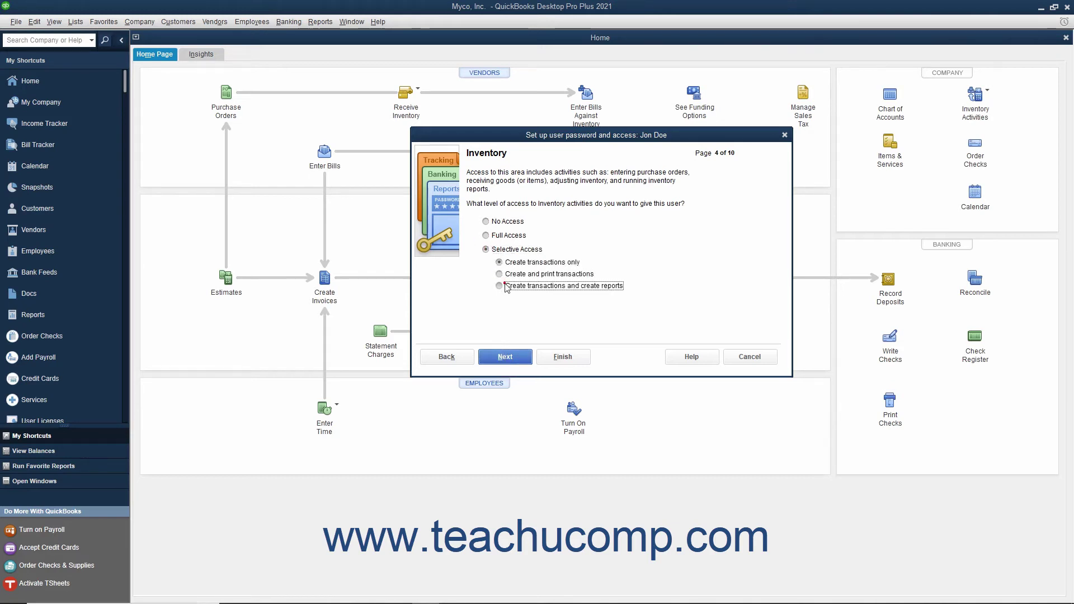
left_click(507, 358)
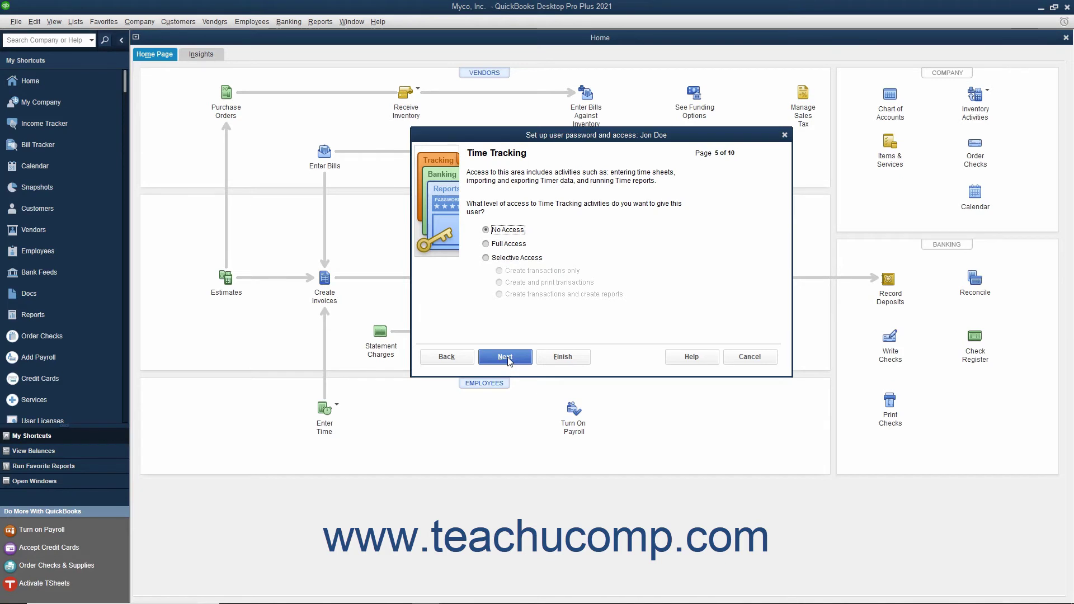
- Give Time Tracking selective access to create transactions and reports
left_click(487, 258)
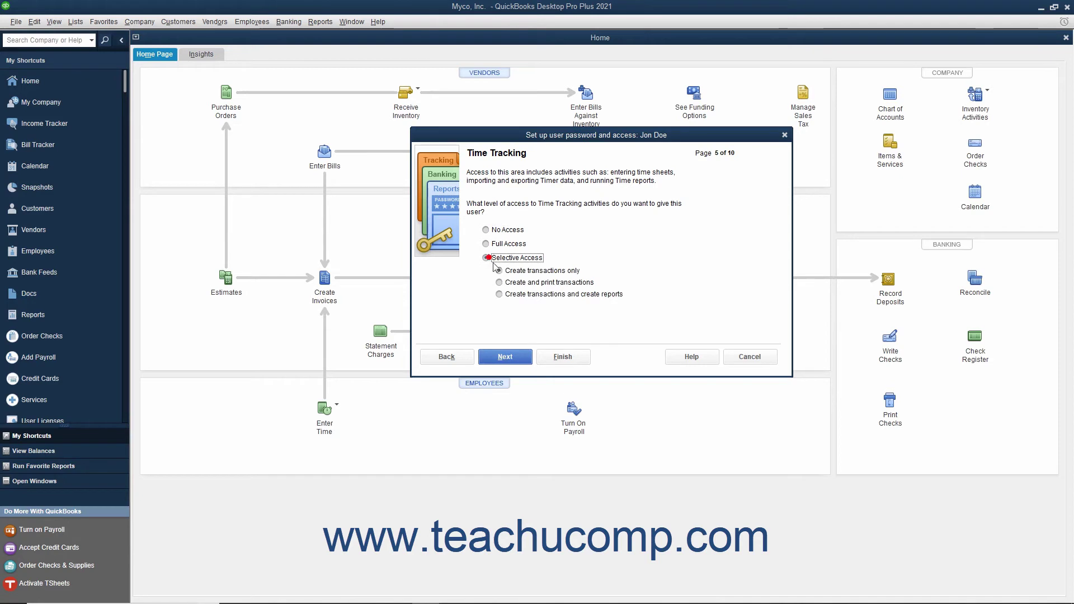
left_click(499, 295)
left_click(504, 358)
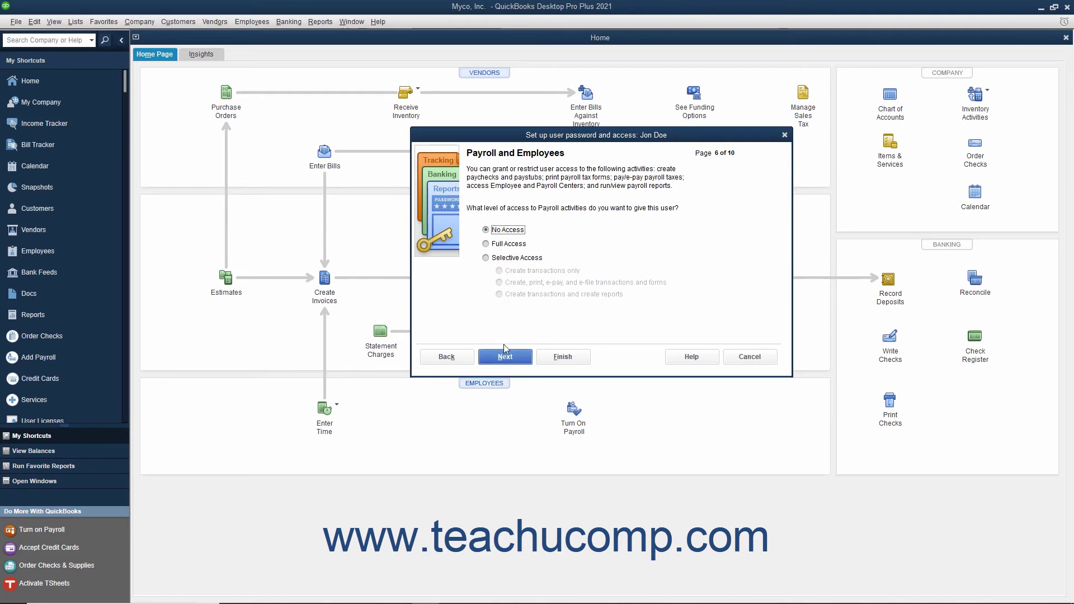
- Leave Payroll, Sensitive Accounting and Sensitive Financial Reporting all at No Access
left_click(504, 358)
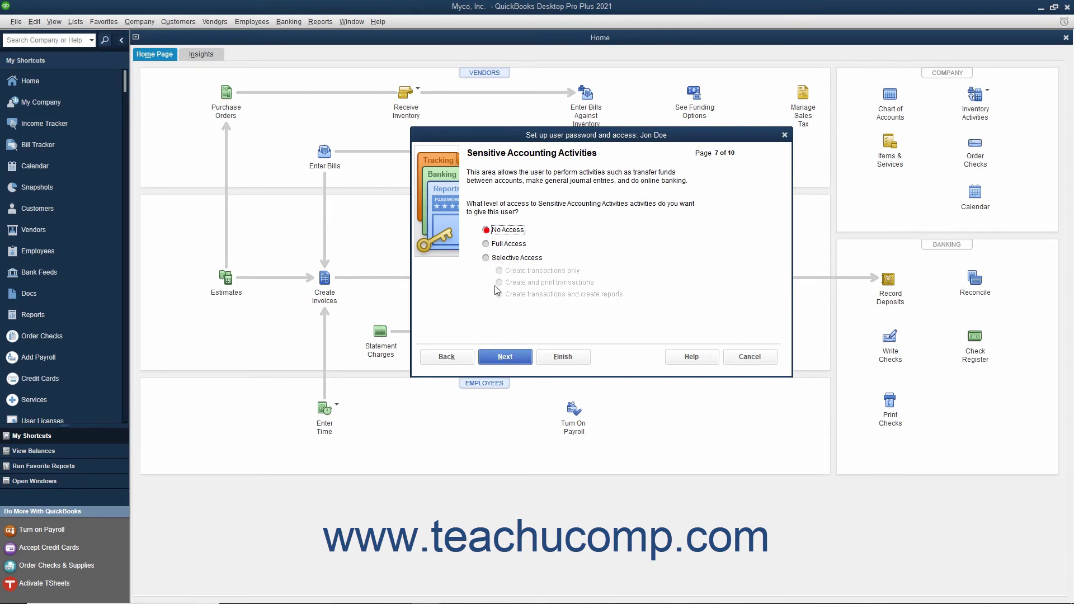
left_click(504, 357)
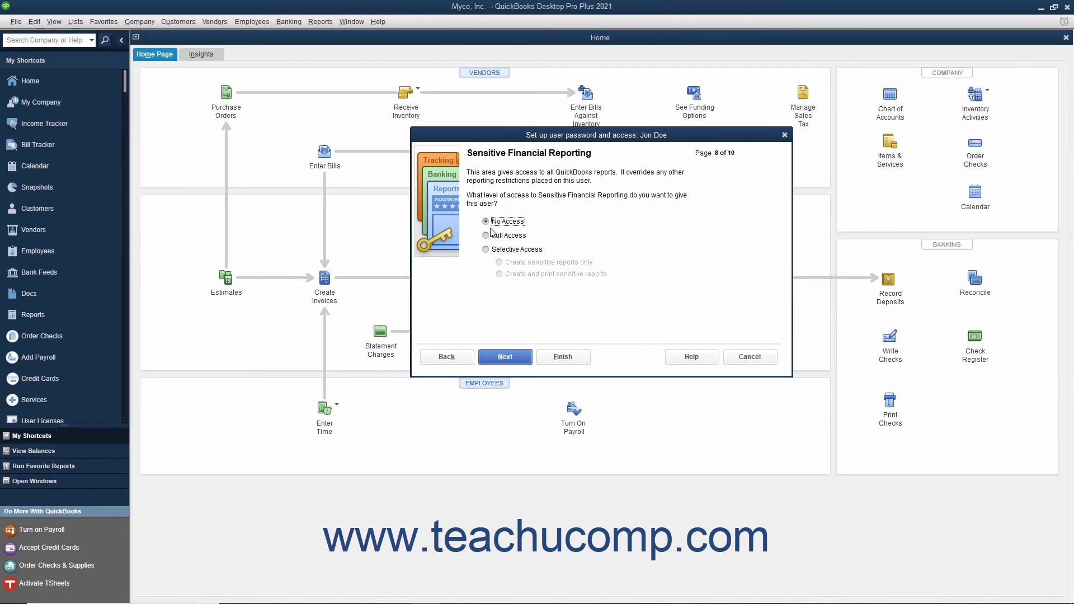
left_click(502, 358)
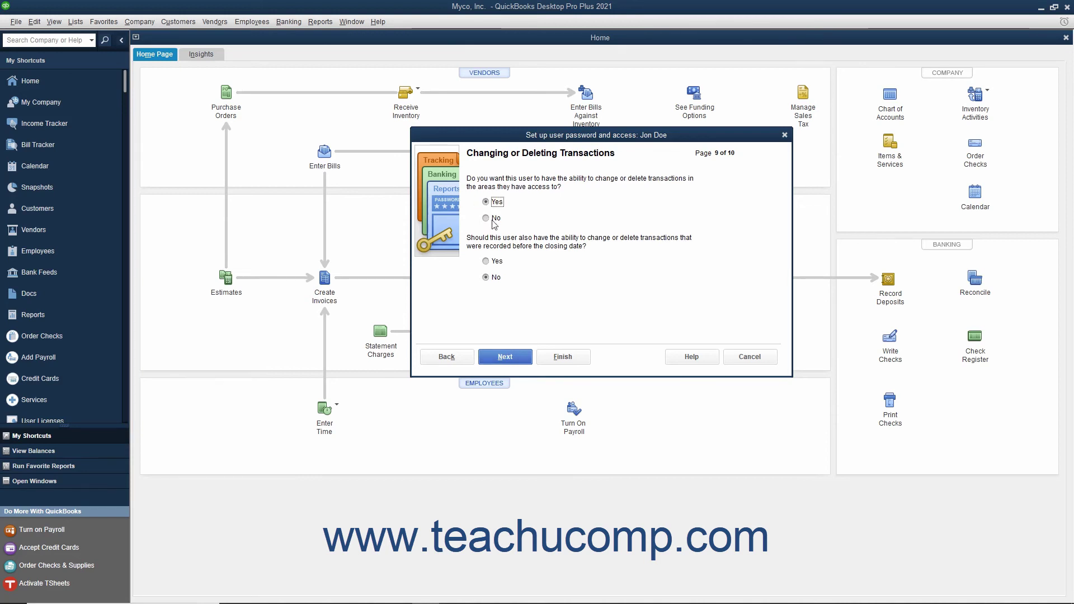
- Keep closed-period transactions unchangeable, review the access summary, and finish creating the user
left_click(486, 277)
left_click(499, 360)
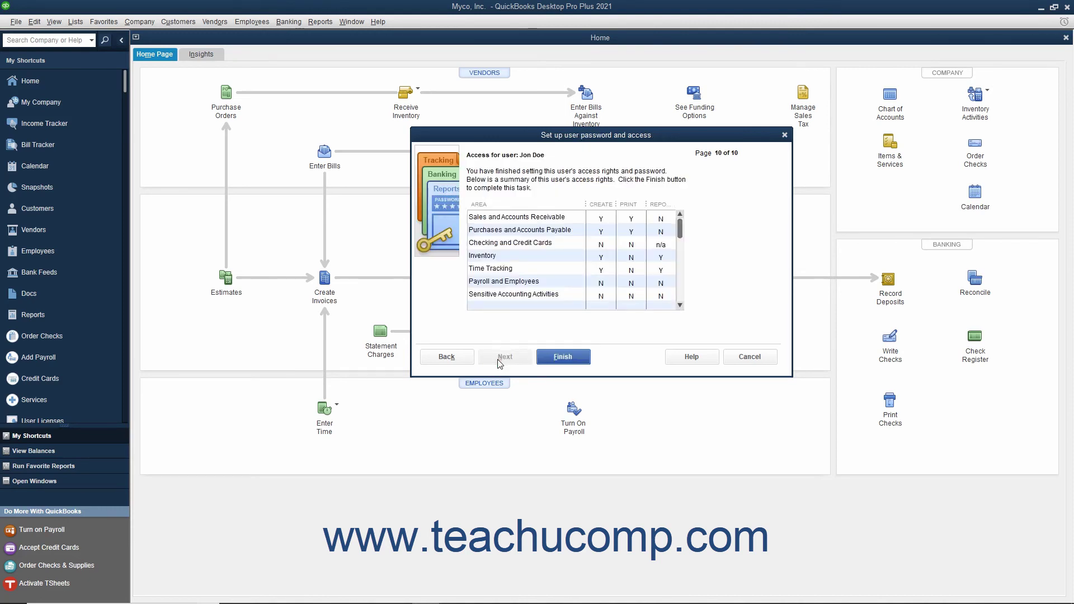
scroll(611, 257, "down", 1)
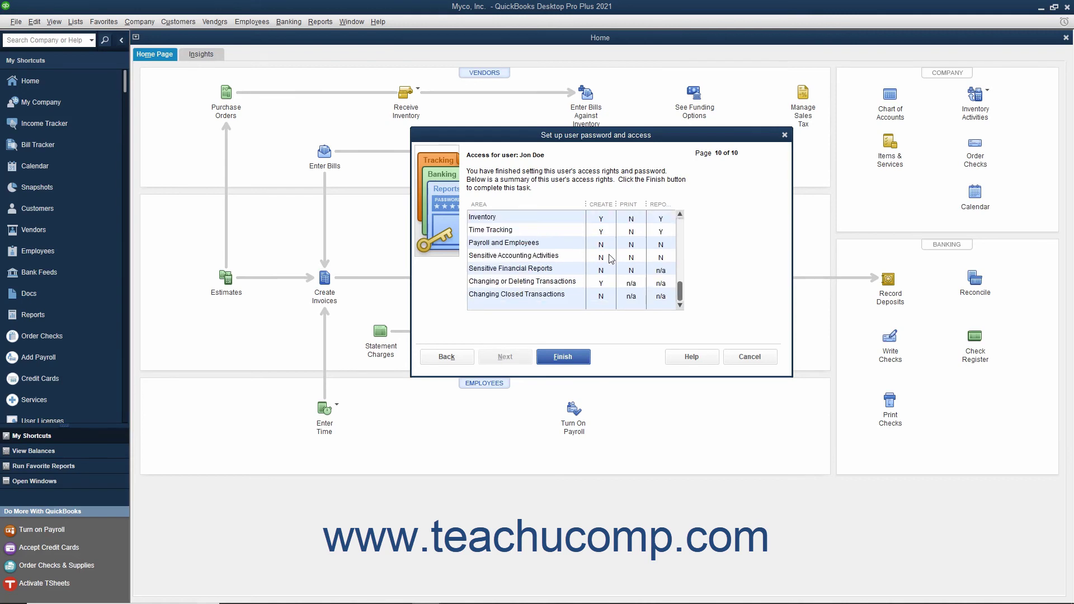
left_click(568, 358)
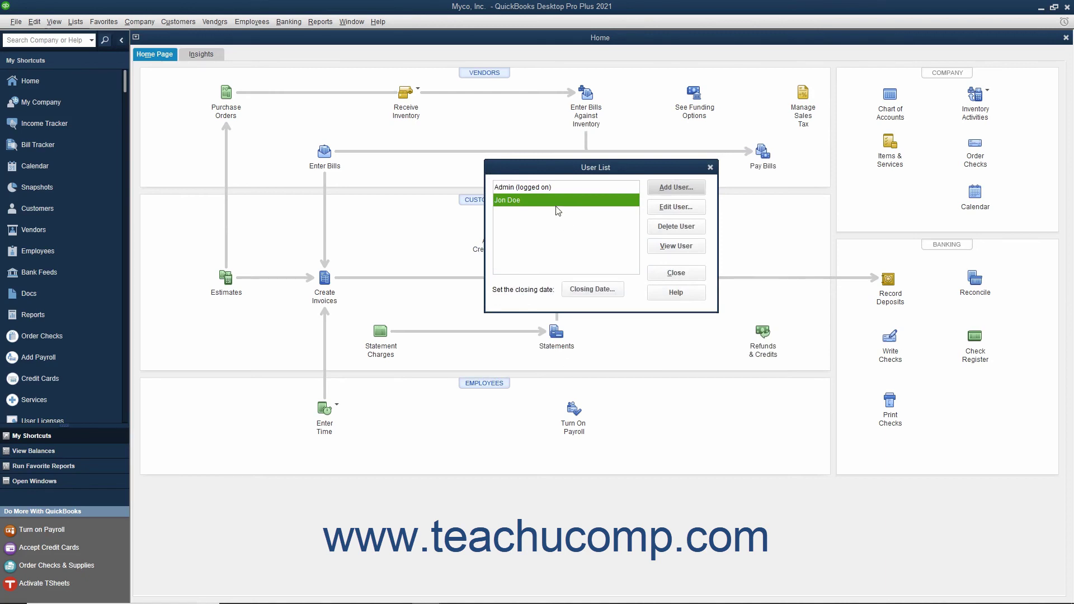
left_click(666, 208)
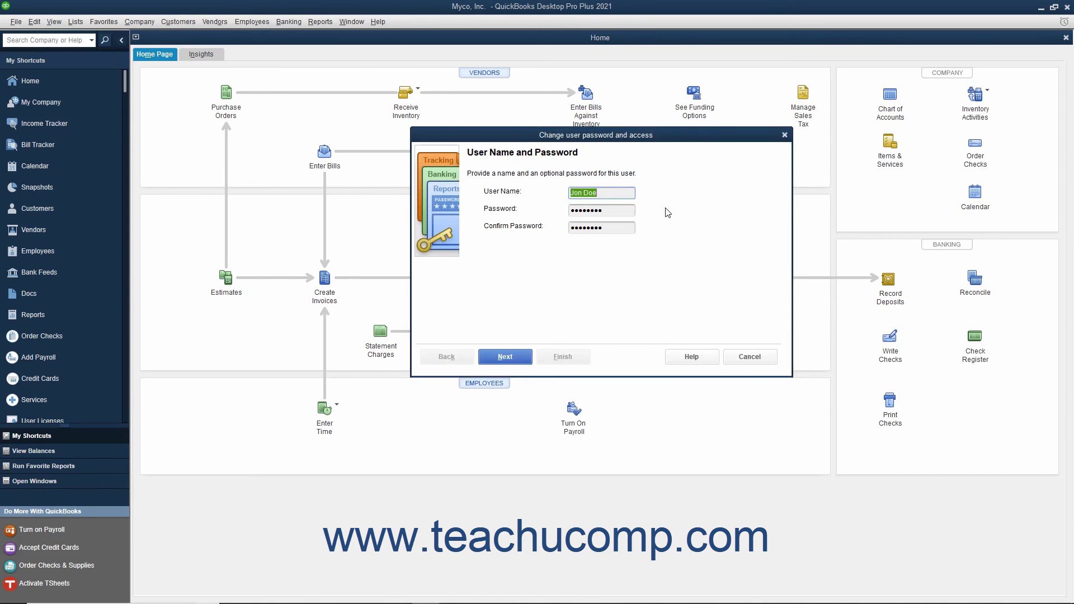
left_click(740, 352)
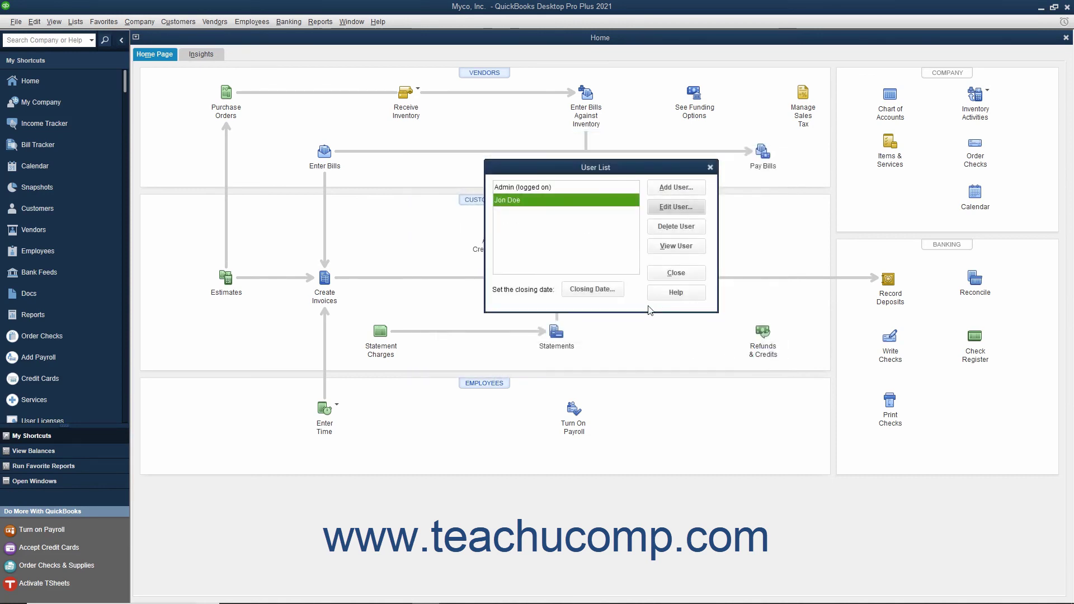
left_click(547, 202)
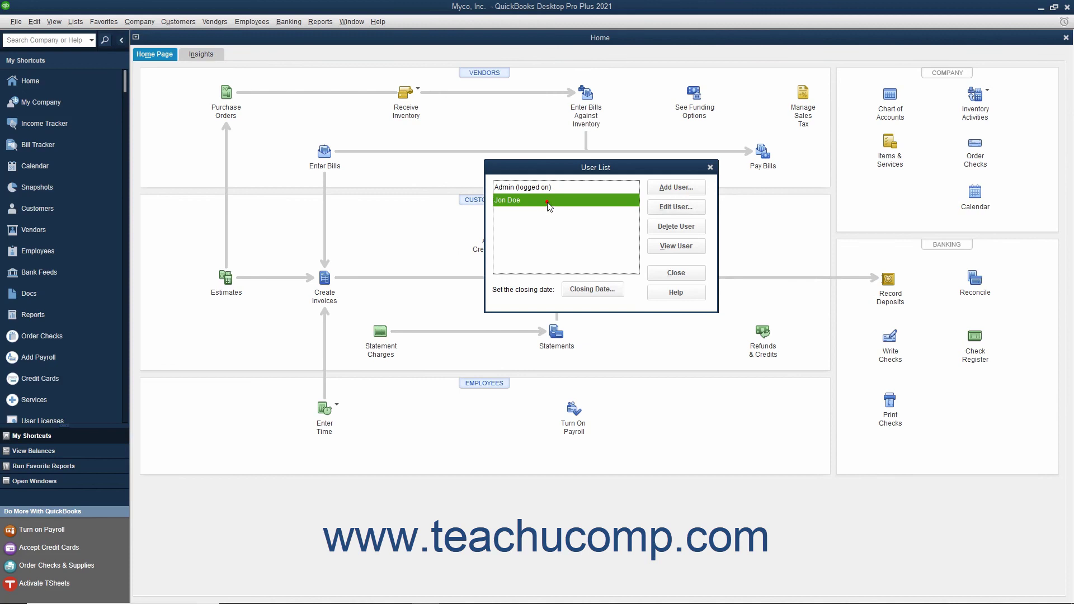
- Delete the new user from the User List and confirm the removal
left_click(669, 233)
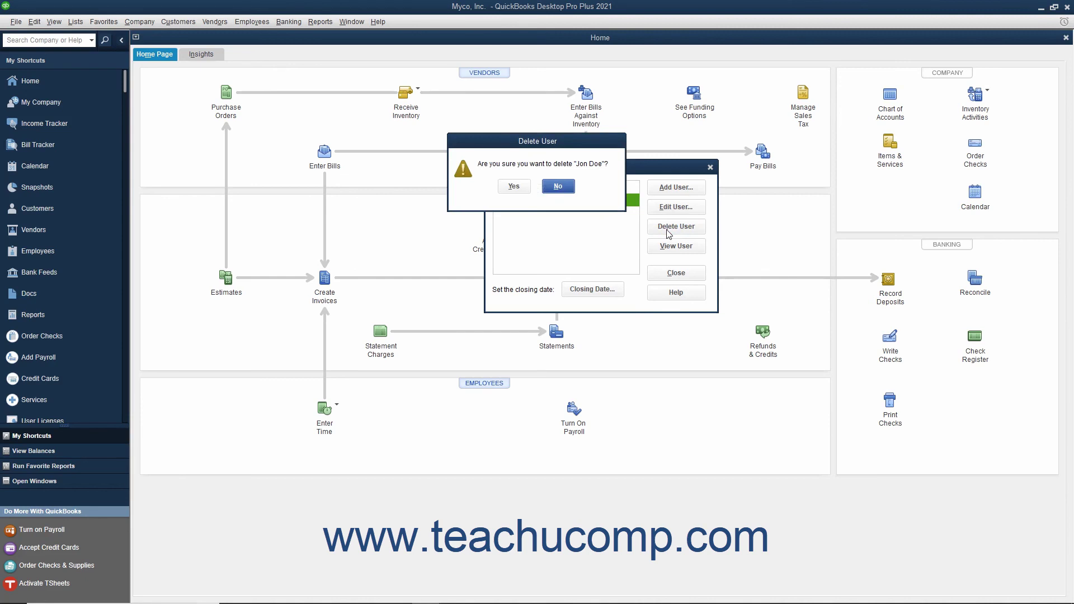
left_click(517, 186)
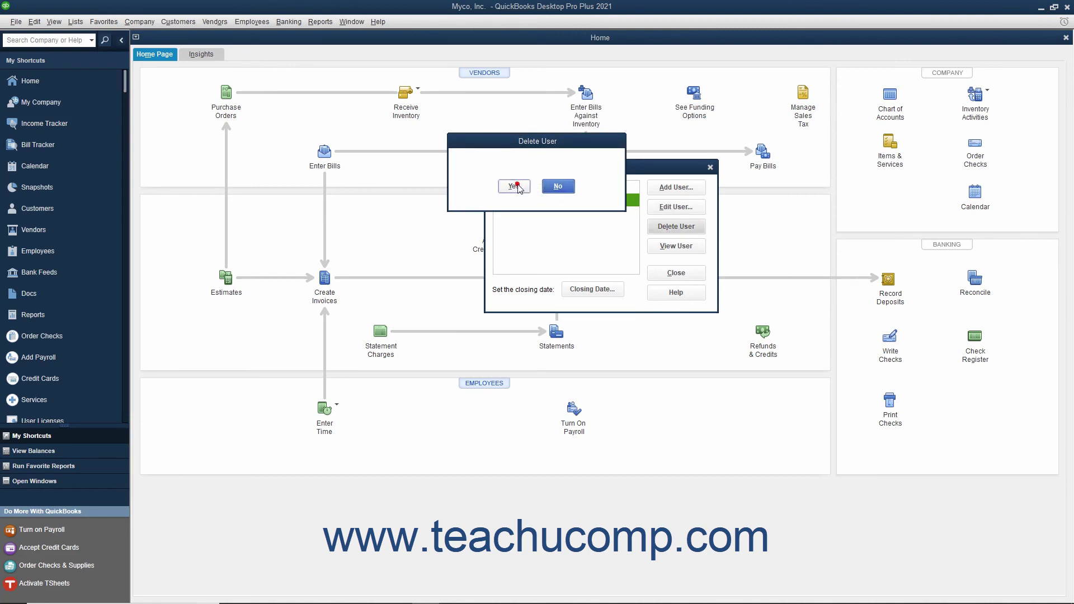